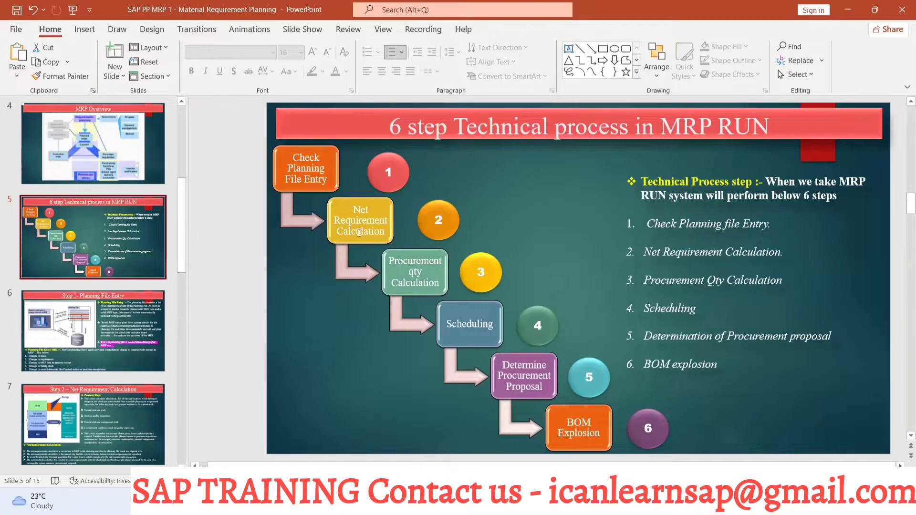
Show PowerPoint slide 7, 'Step 2 – Net Requirement Calculation', with its comparison diagram.
left_click(97, 422)
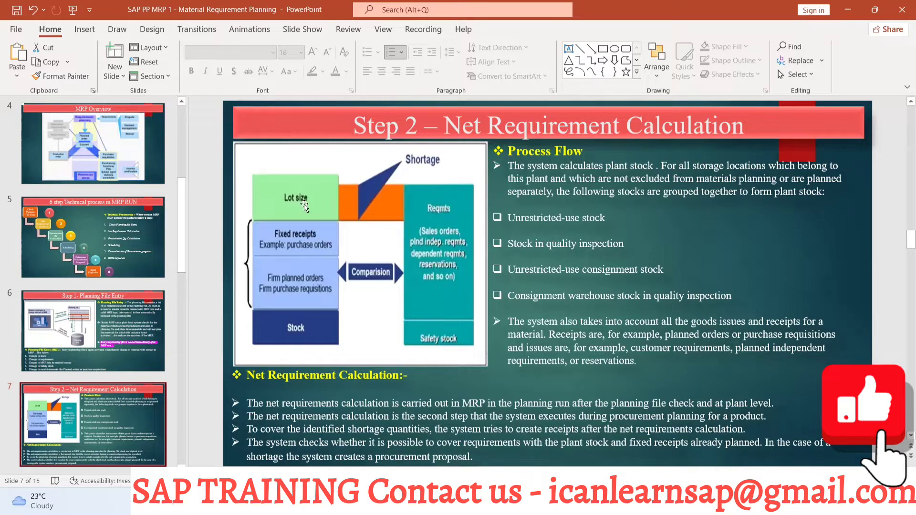
Switch to the SAP MD04 window for LAPTOP-B14 in plant 1000, showing 13,500 stock.
key("alt+Tab")
key("alt+Tab")
key("alt+Tab")
key("alt+Tab")
key("alt+Tab")
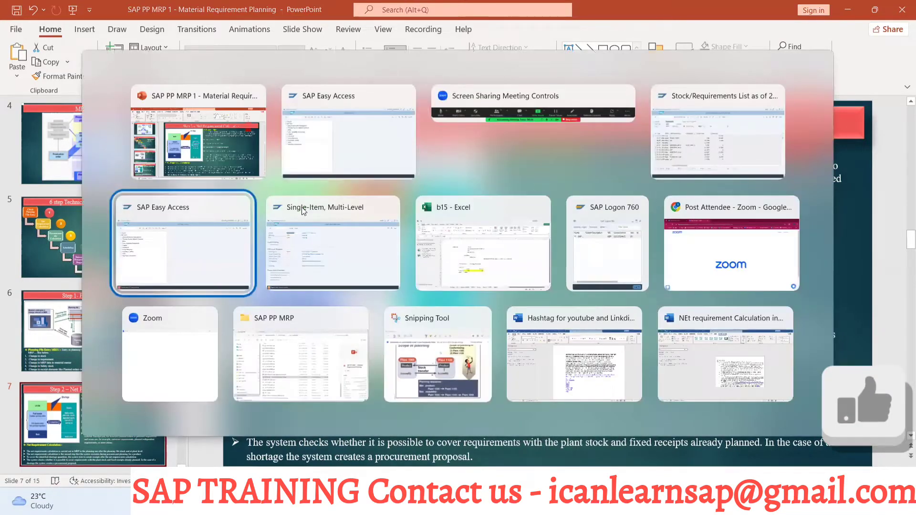
key("alt+shift+Tab")
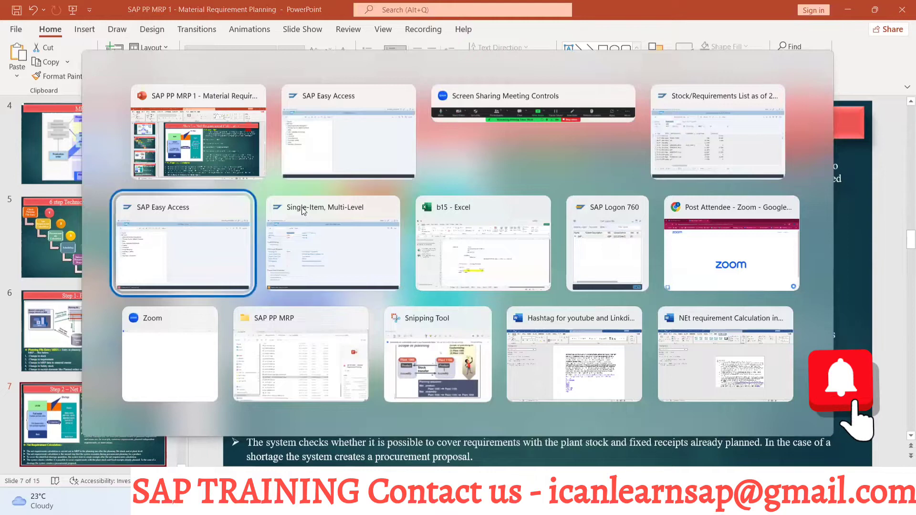
key("alt+shift+Tab")
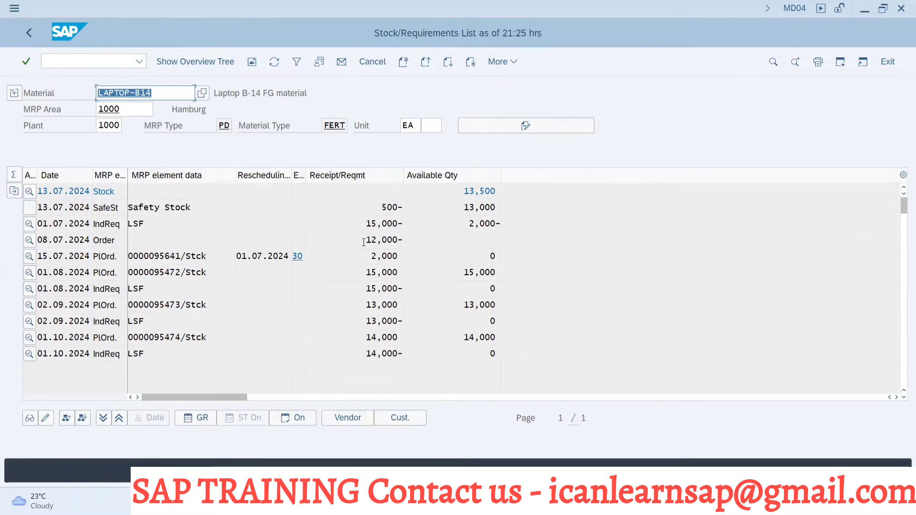
Refresh MD04 and check the 01.07.2024 requirement of 19,000 in MD63, then return.
left_click(271, 67)
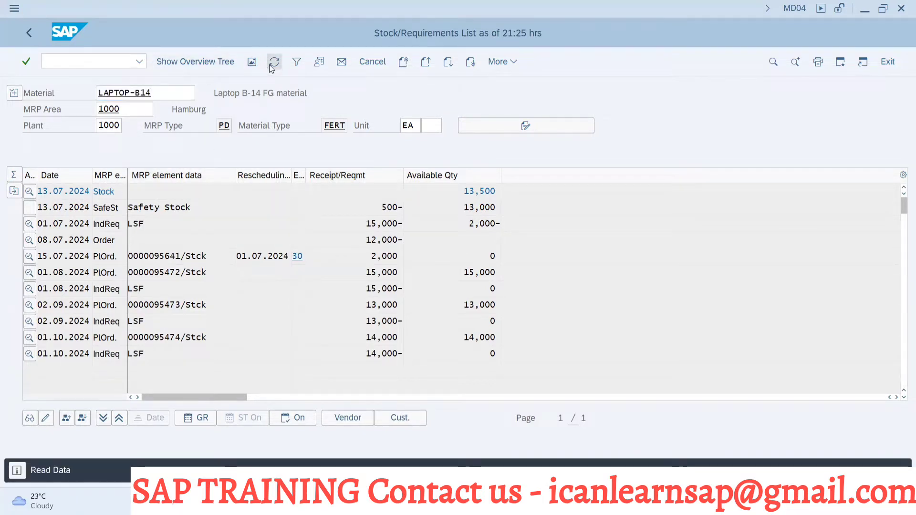
left_click(269, 64)
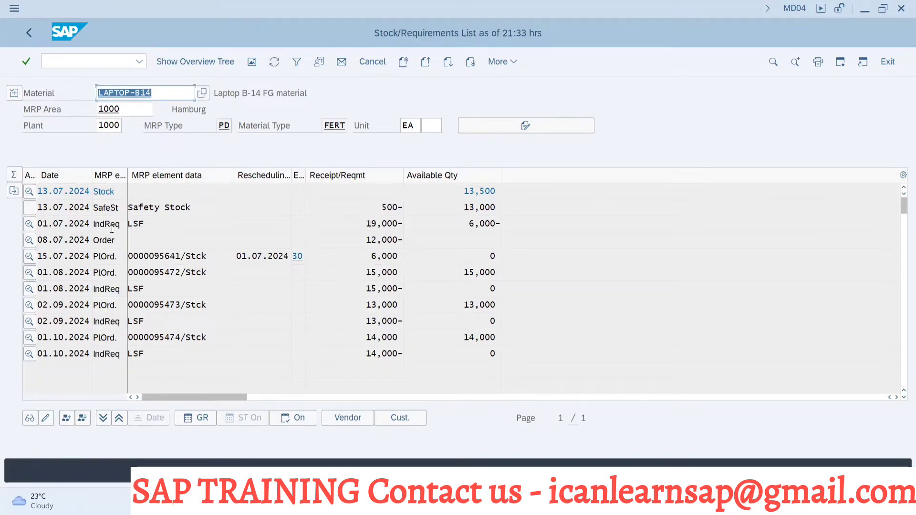
double_click(139, 224)
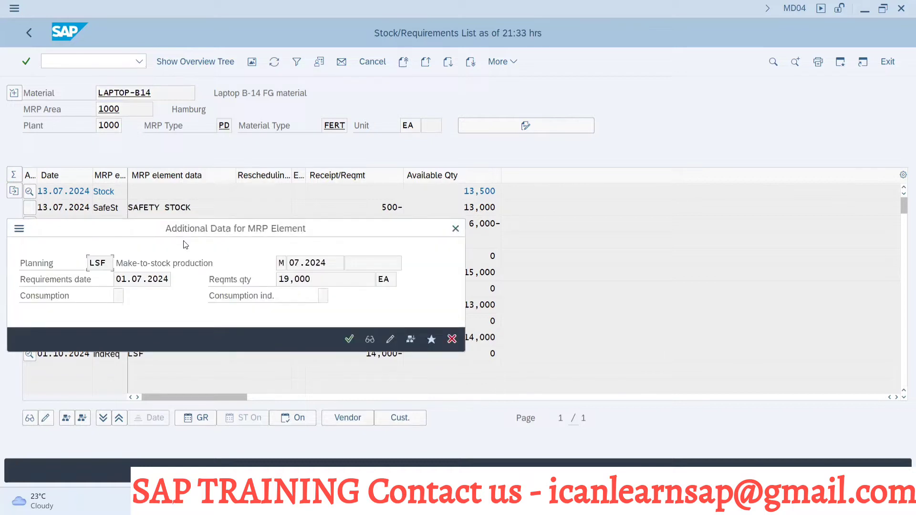
left_click(370, 339)
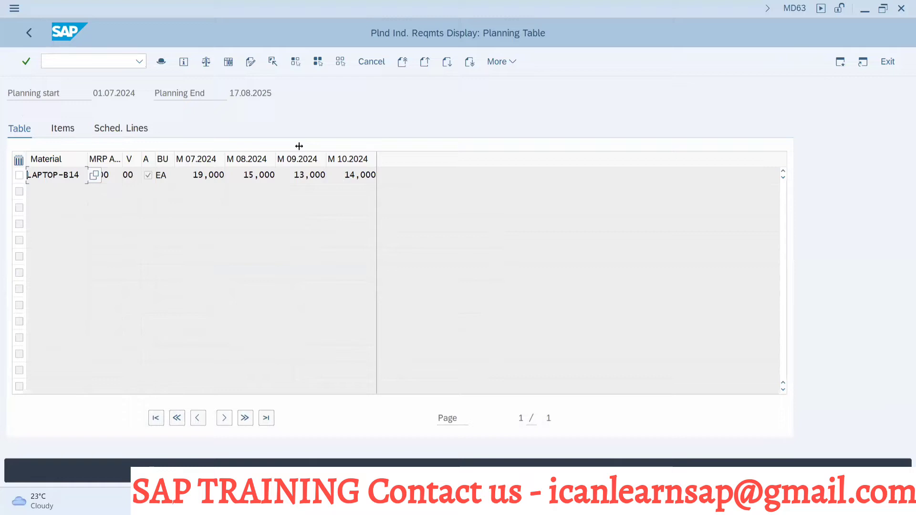
left_click(27, 33)
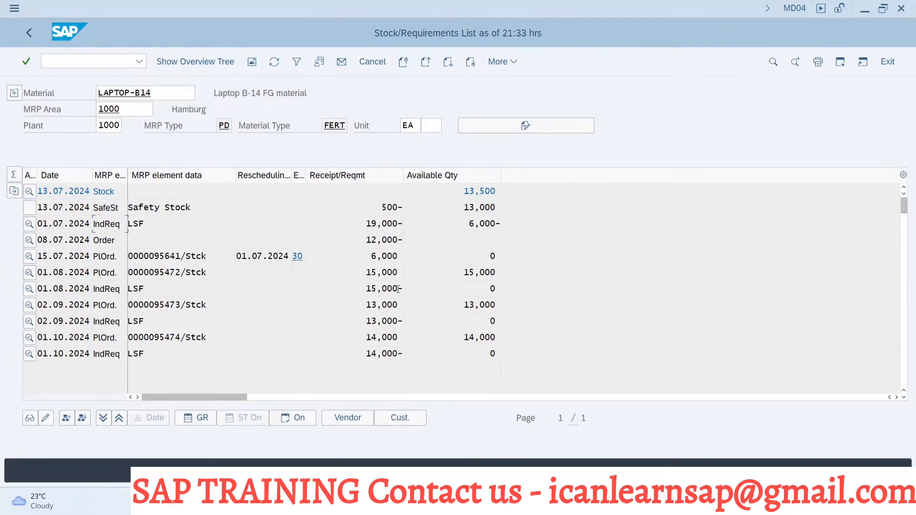
left_click_drag(366, 289, 398, 288)
double_click(155, 273)
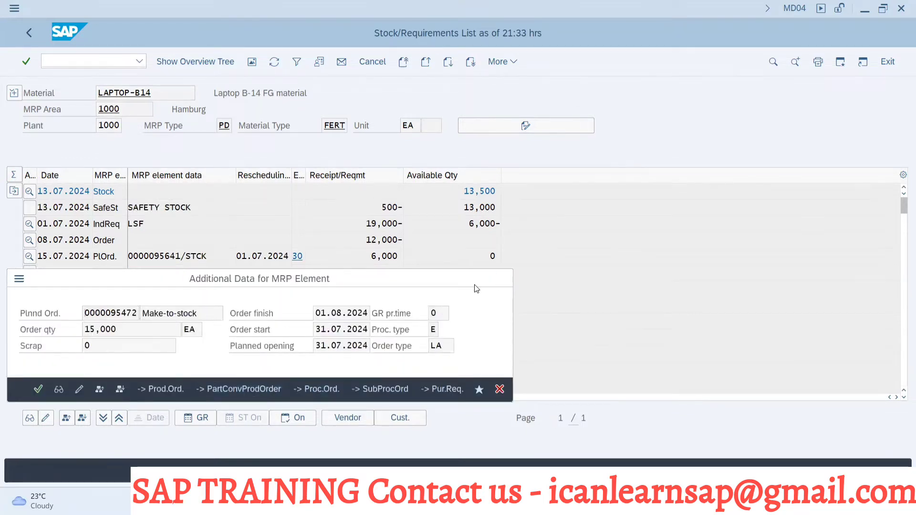
key("Return")
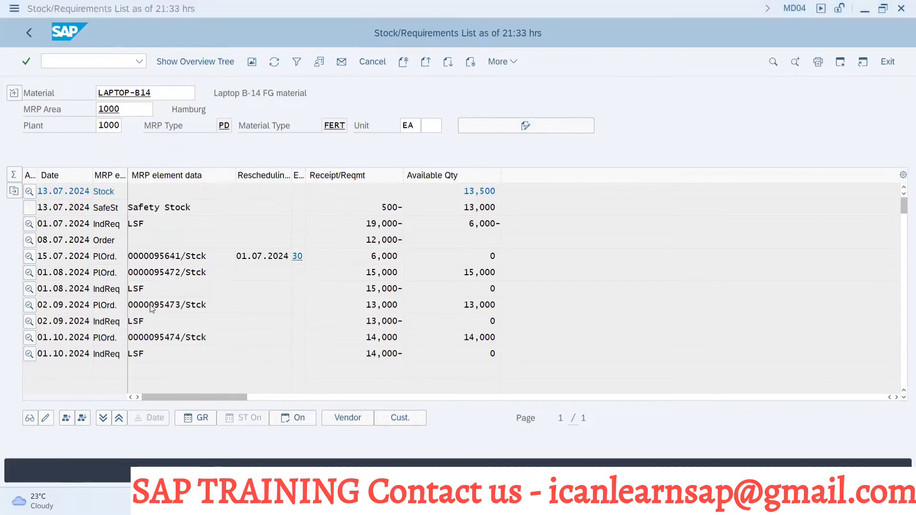
Glance at PowerPoint slide 4, MRP Overview, then return to the SAP MD04 list.
key("alt+Tab")
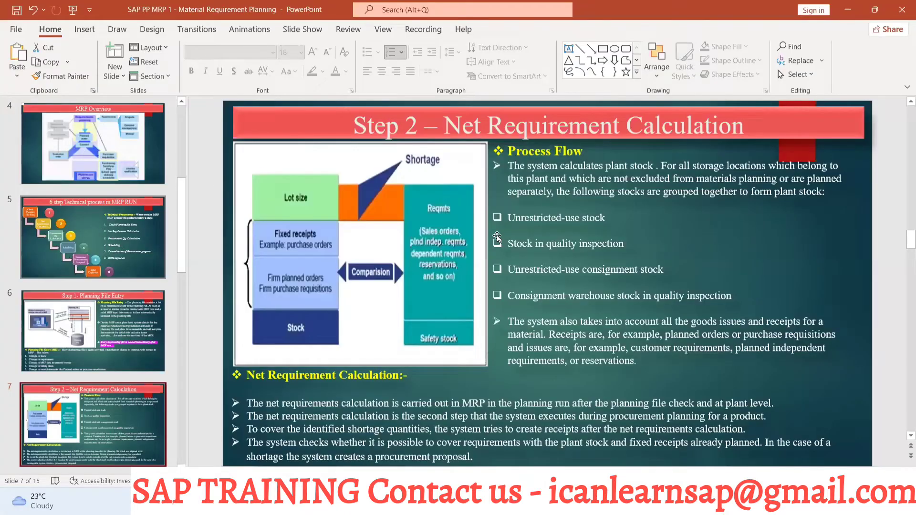
scroll(514, 251, "up", 3)
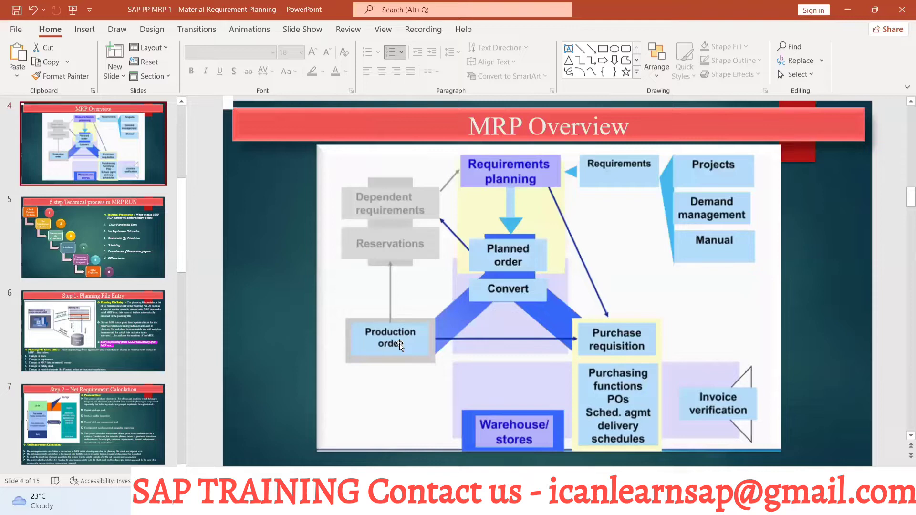
key("alt+Tab")
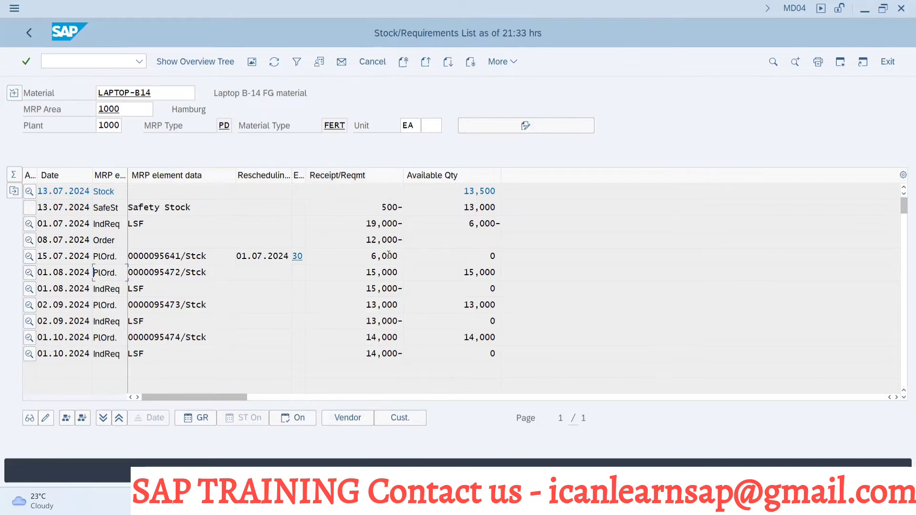
Show PowerPoint slide 7 with the stock-versus-requirements comparison diagram.
key("alt+Tab")
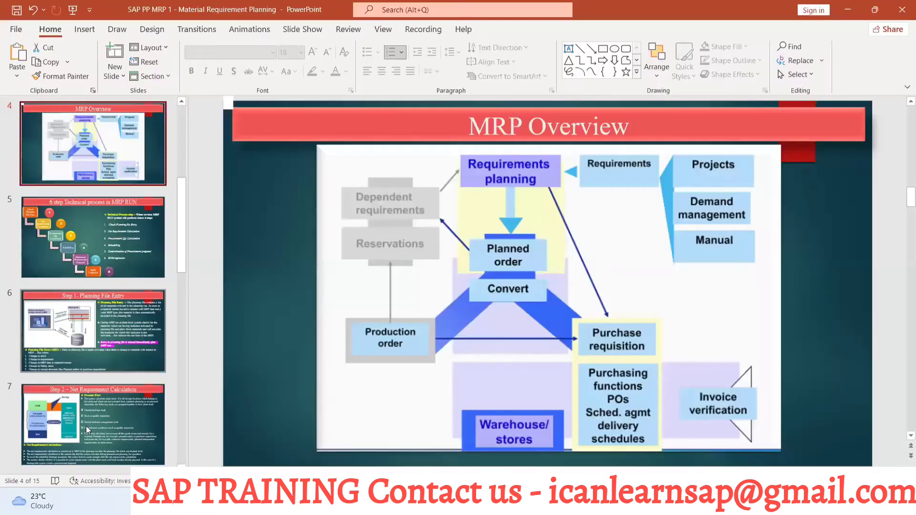
left_click(86, 426)
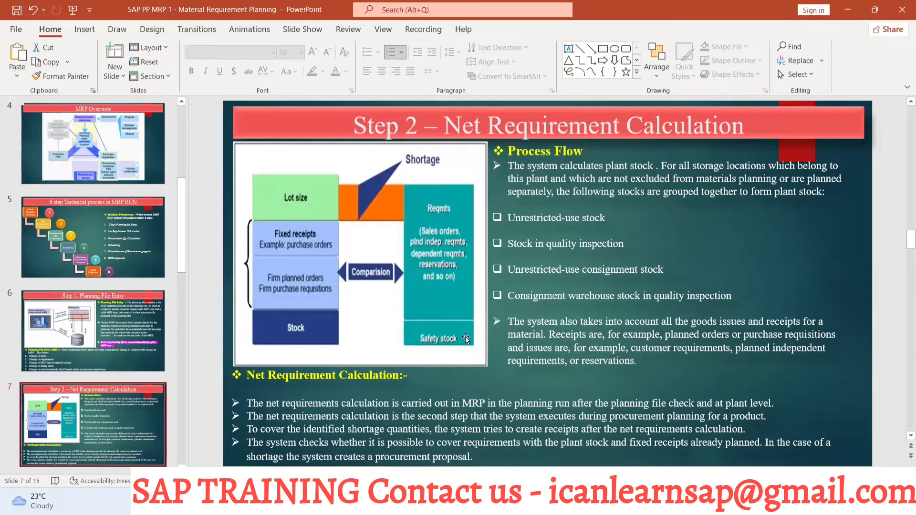
Bring the MD04 list forward, showing 13,500 stock against the 19,000 July requirement.
key("alt+Tab")
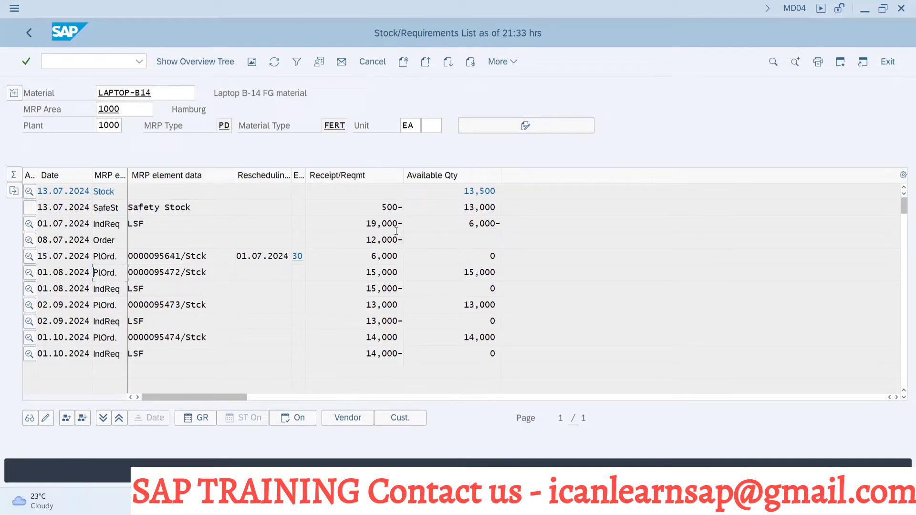
Return to PowerPoint slide 7's lot-size, receipts and stock comparison diagram.
key("alt+Tab")
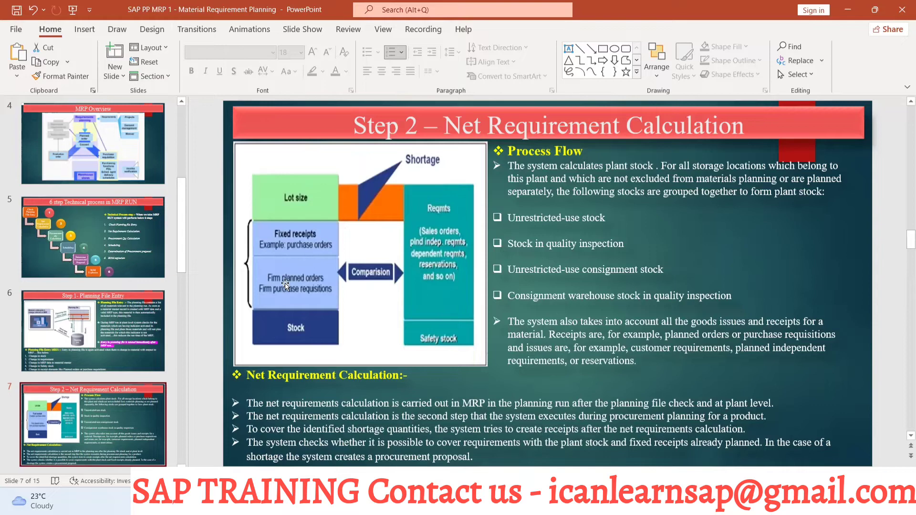
key("alt+Tab")
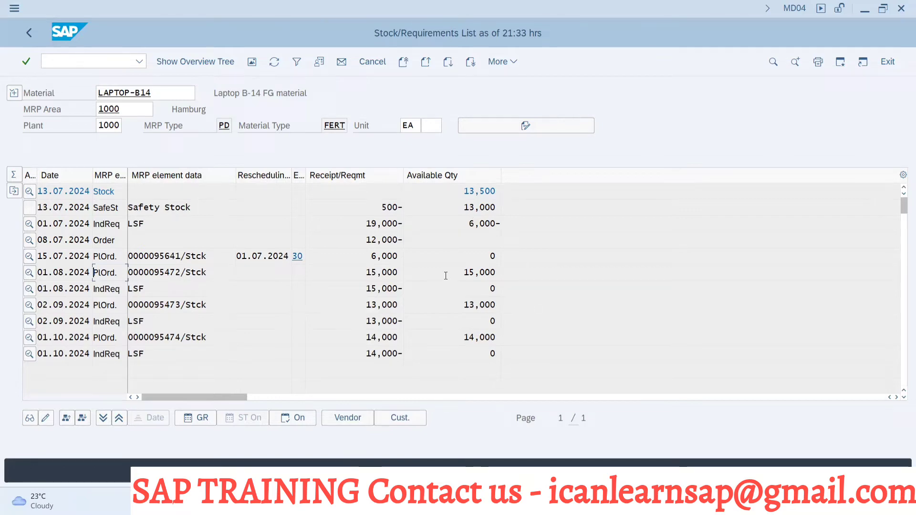
Switch from MD04 back to PowerPoint slide 7's shortage and comparison diagram.
key("alt+Tab")
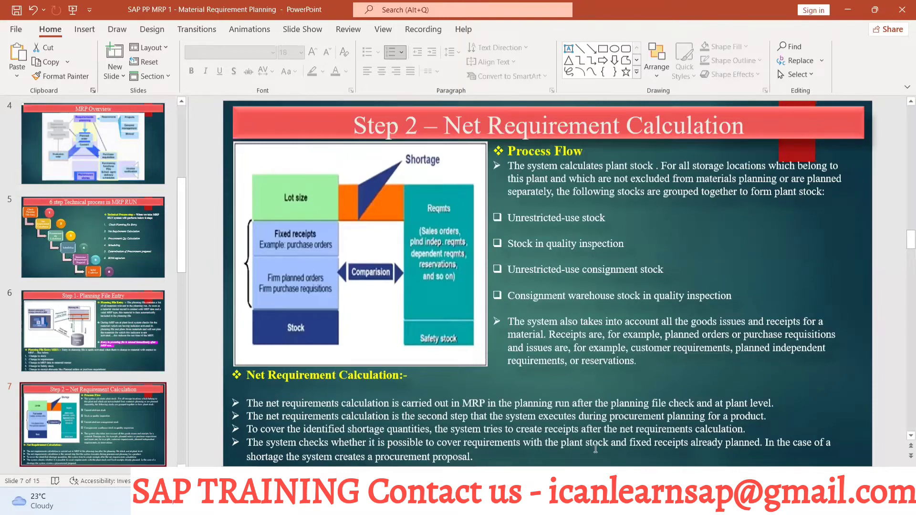
key("alt+Tab")
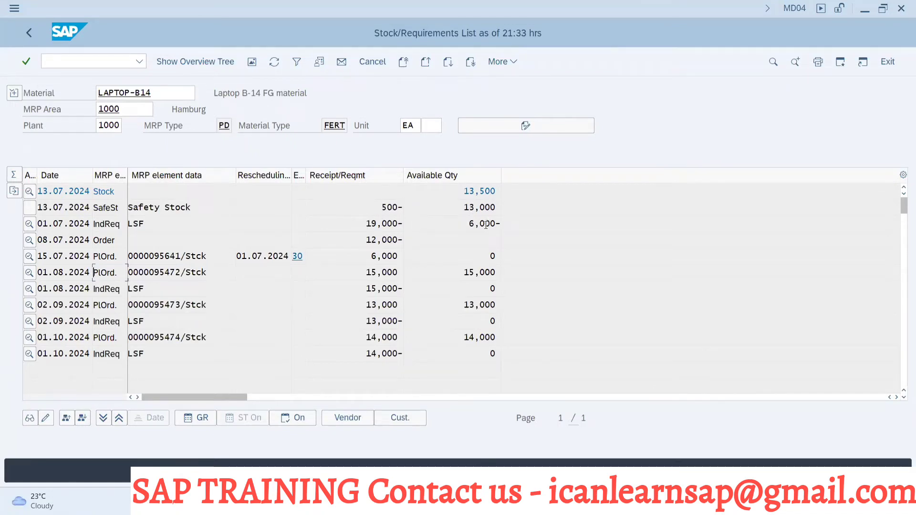
key("alt+Tab")
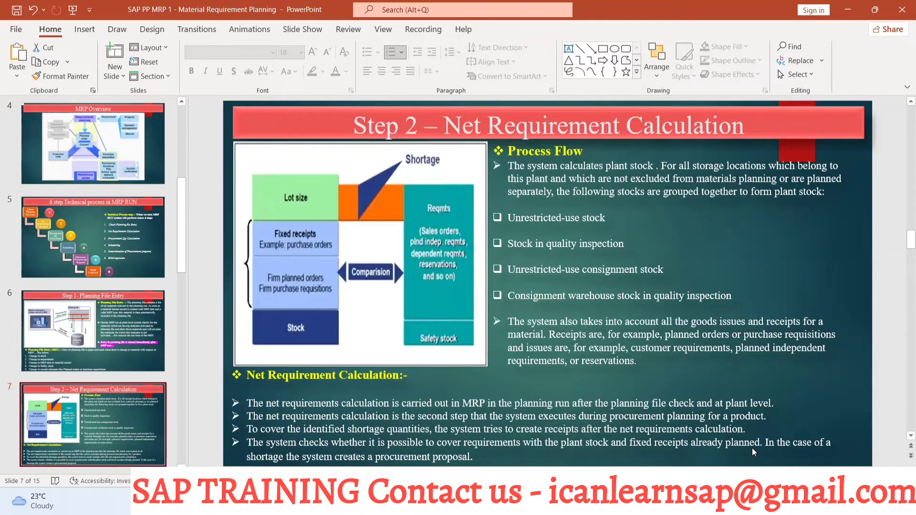
key("alt+Tab")
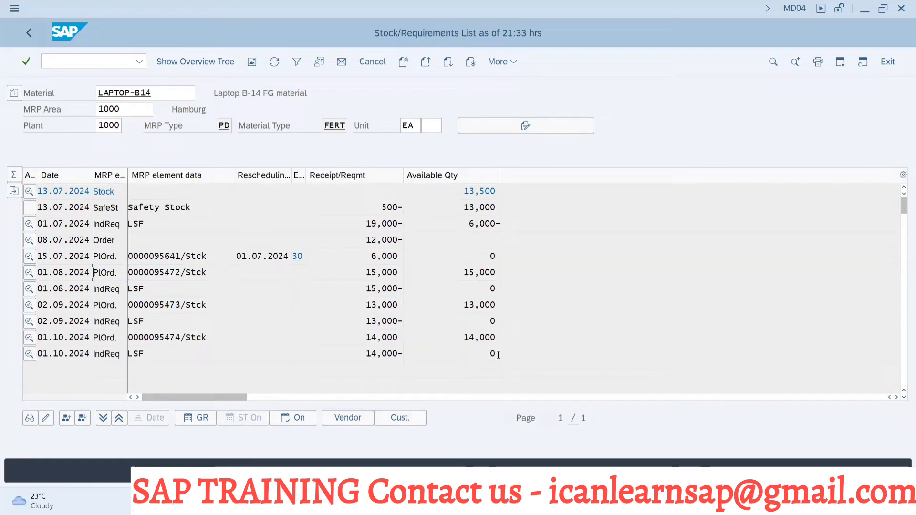
key("alt+Tab")
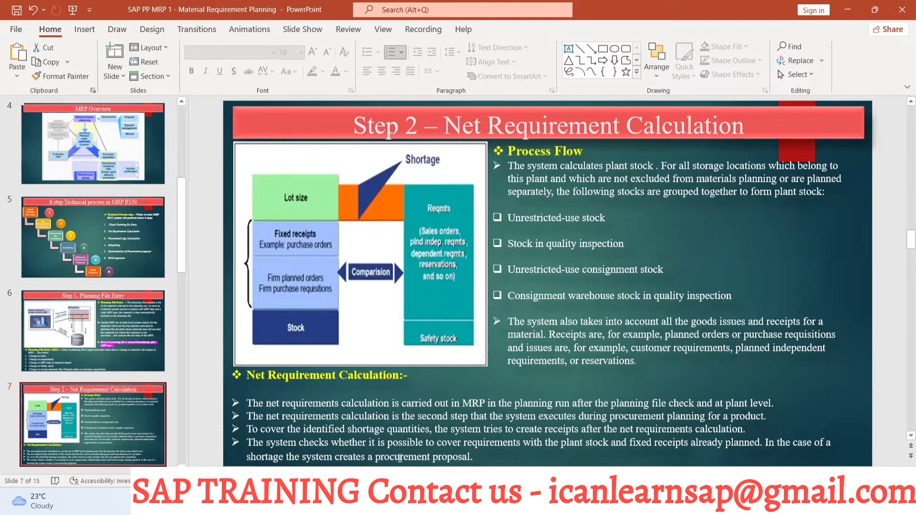
Bring MD04 forward, with planned orders covering each monthly requirement to zero.
key("alt+Tab")
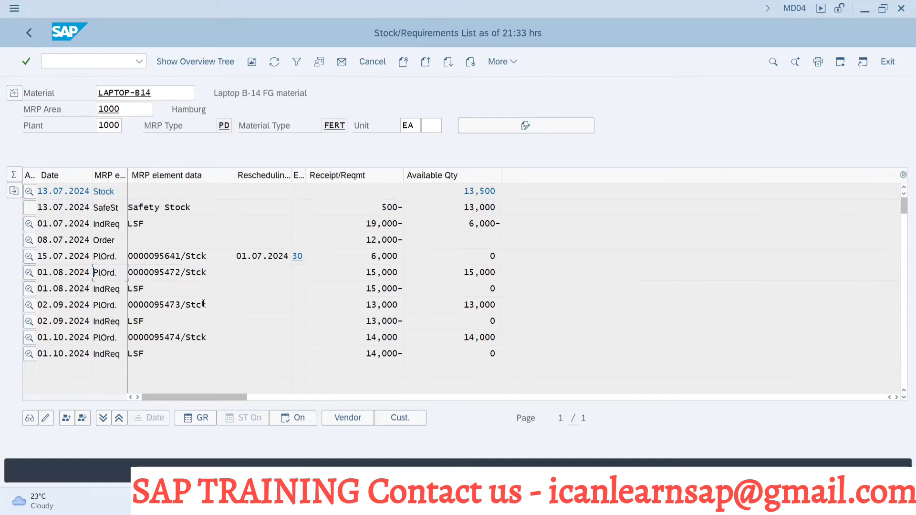
key("alt+Tab")
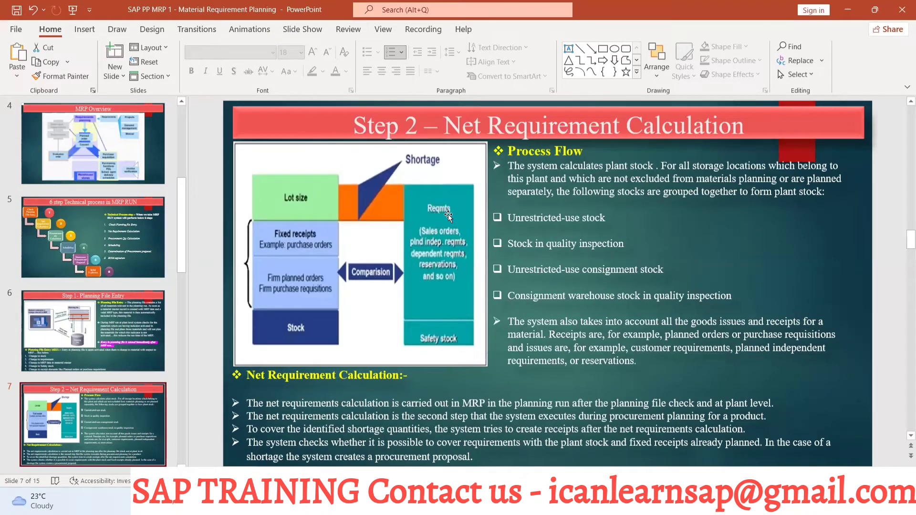
key("alt+Tab")
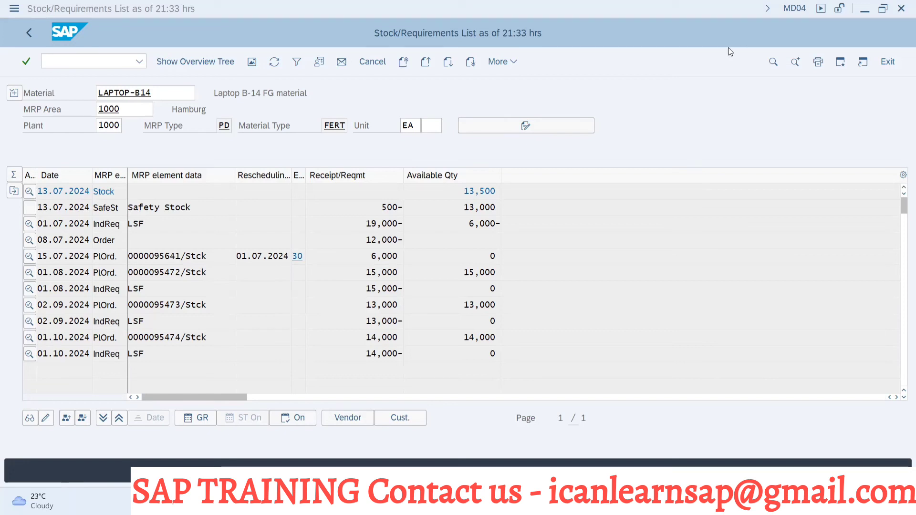
key("alt+Tab")
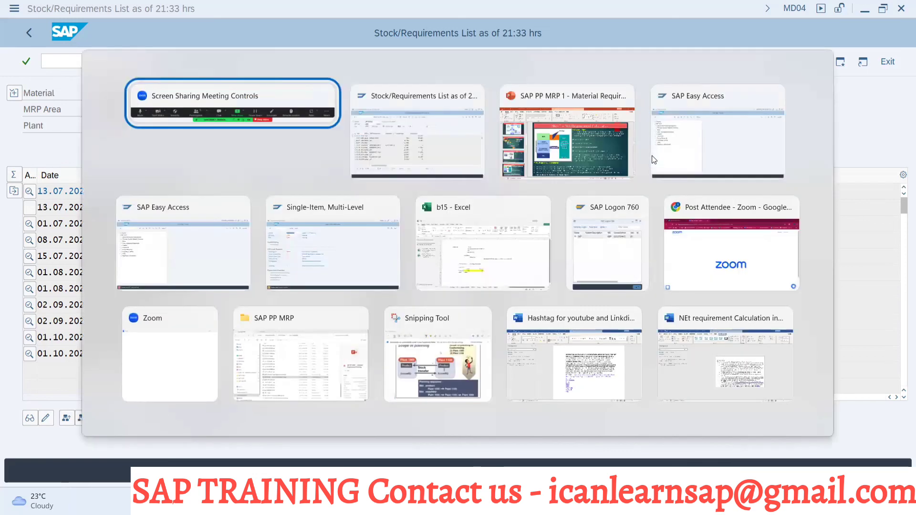
key("alt+Tab")
key("alt+shift+Tab")
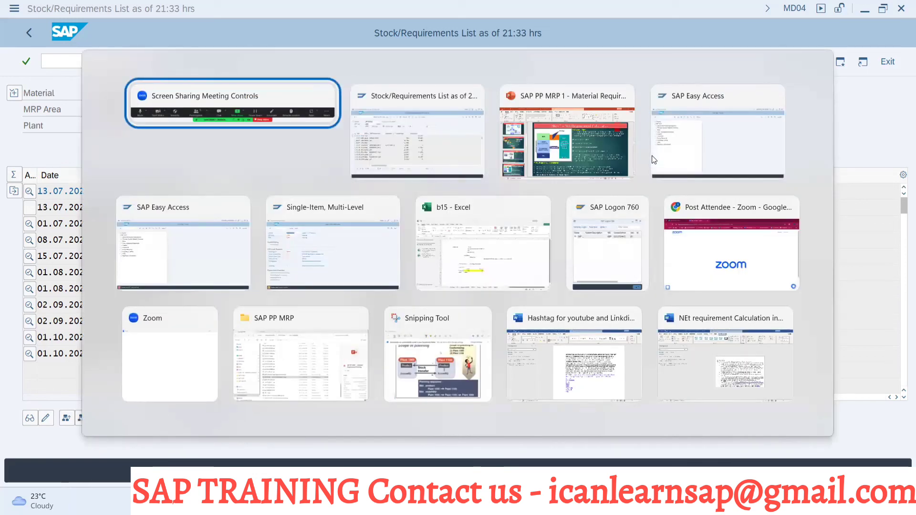